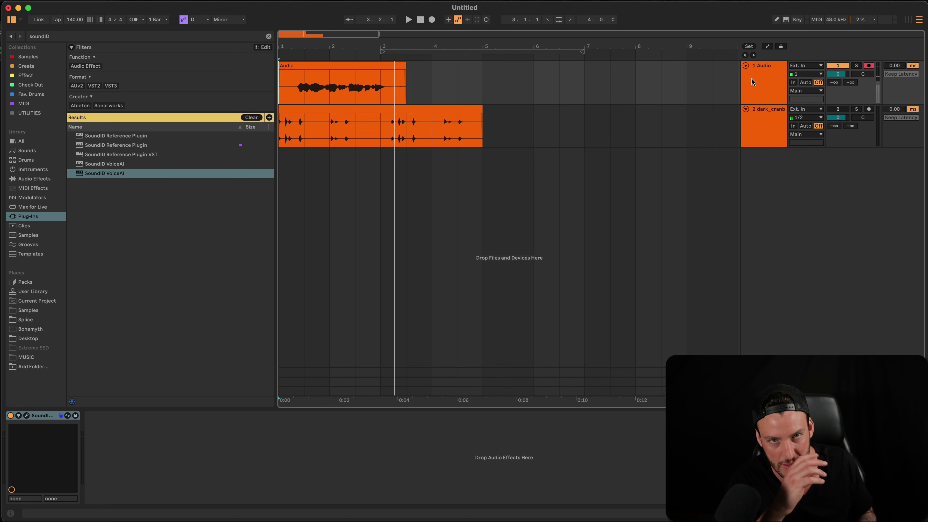
# Play the Audio track's vocal from the start and capture it into its SoundID VoiceAI plug-in, keeping the captured audio.
pyautogui.click(753, 81)
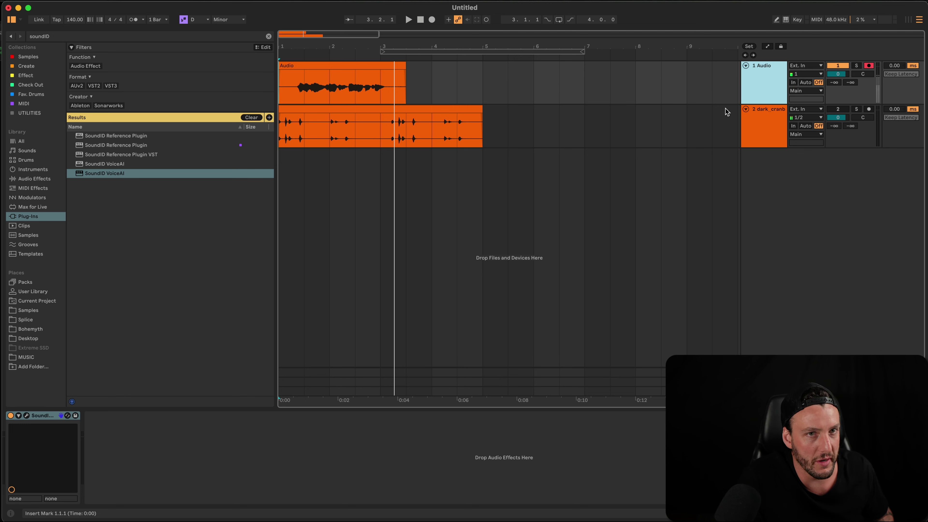
pyautogui.press('space')
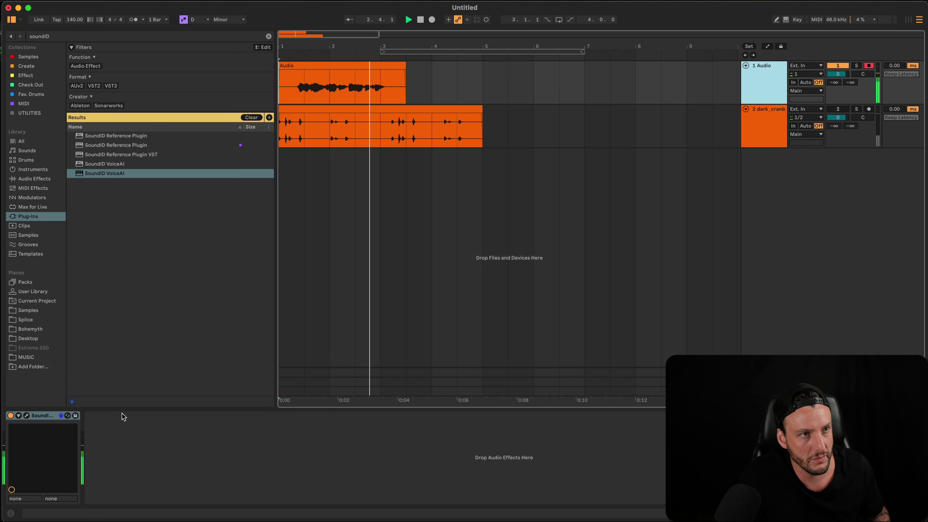
pyautogui.click(26, 417)
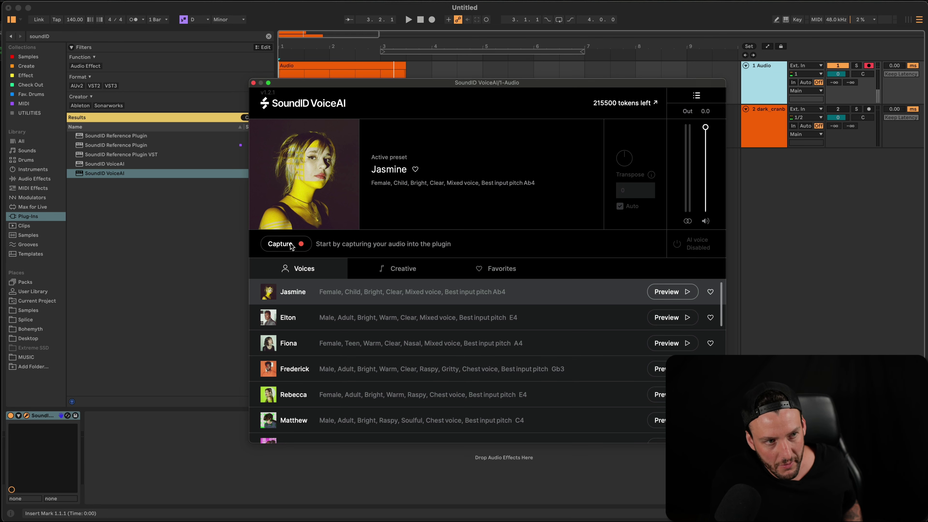
pyautogui.click(291, 246)
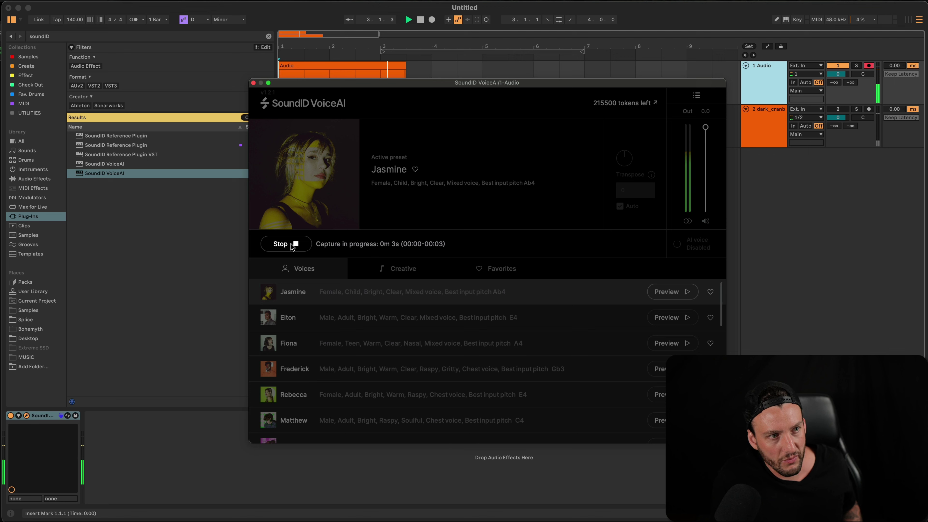
pyautogui.click(292, 246)
pyautogui.click(292, 246)
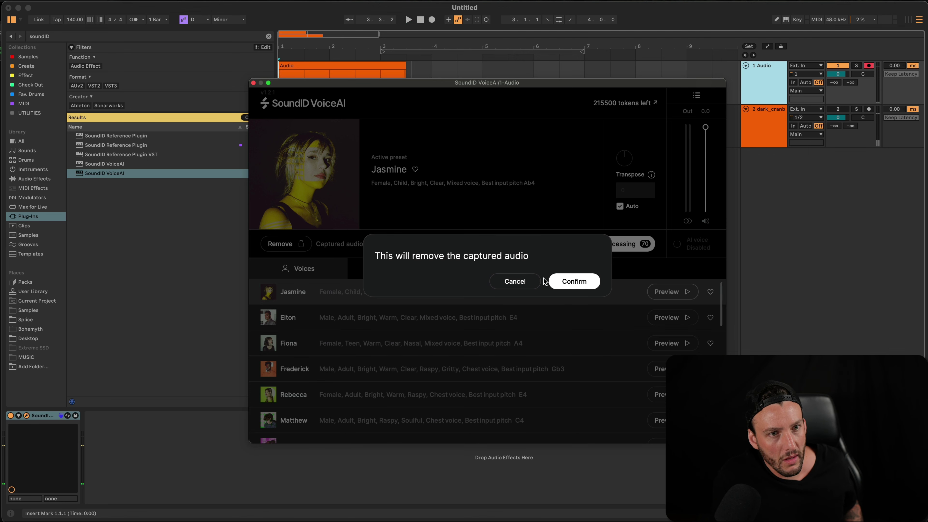
pyautogui.click(518, 283)
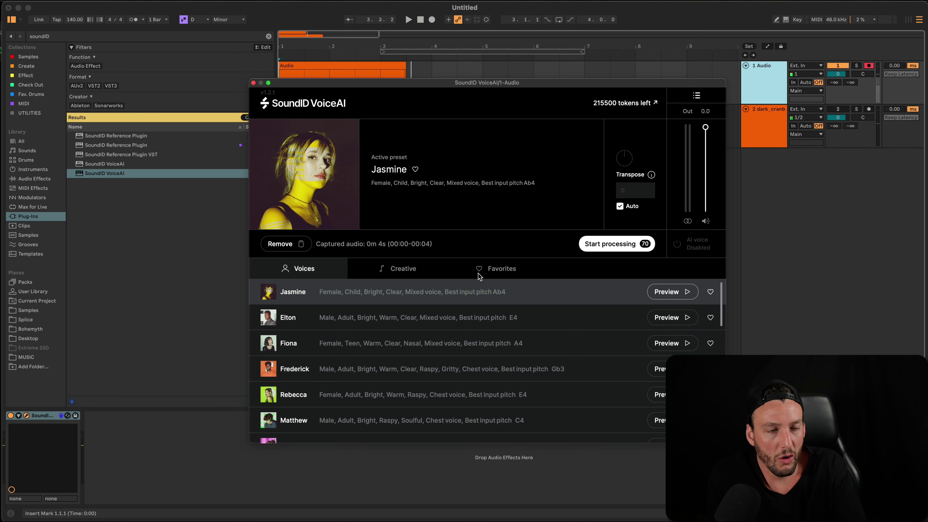
# Preview successive presets in the Voices list, starting with Jasmine, Elton, Fiona and Frederick and continuing down the list.
pyautogui.click(687, 291)
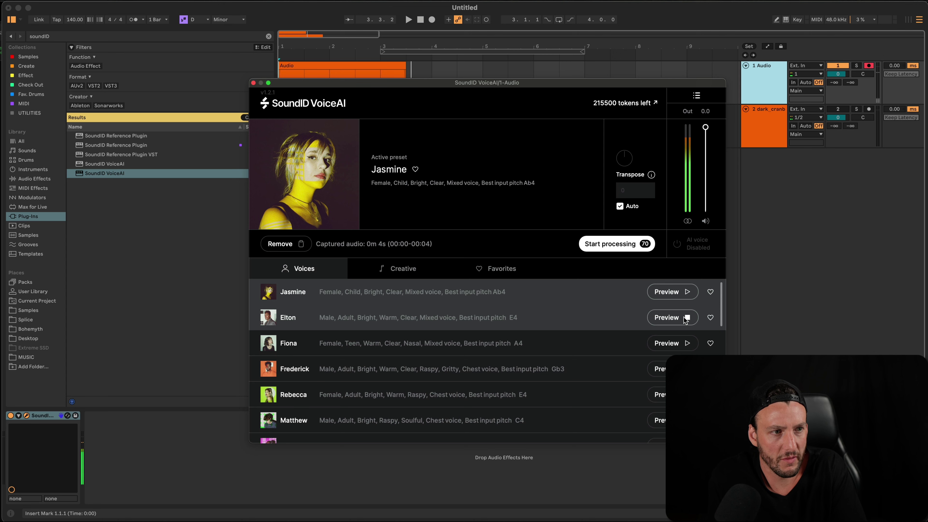
pyautogui.click(688, 343)
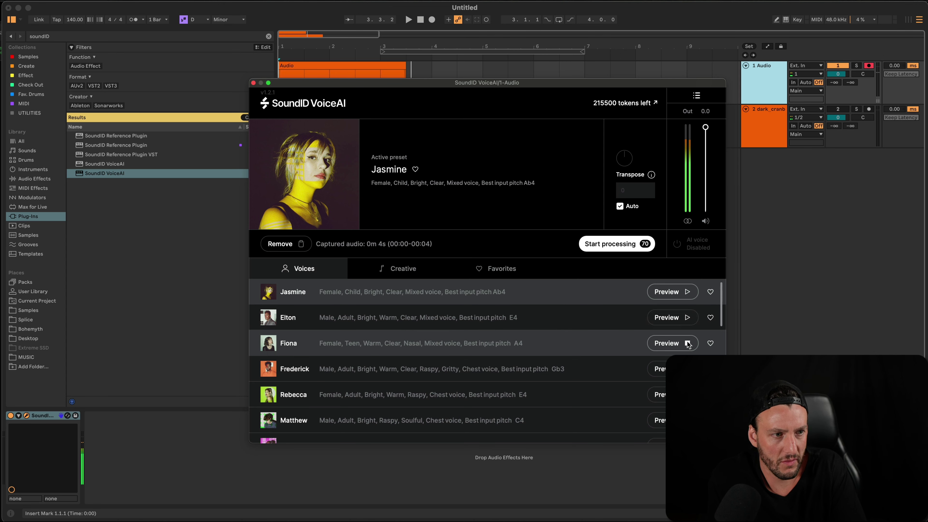
pyautogui.click(673, 368)
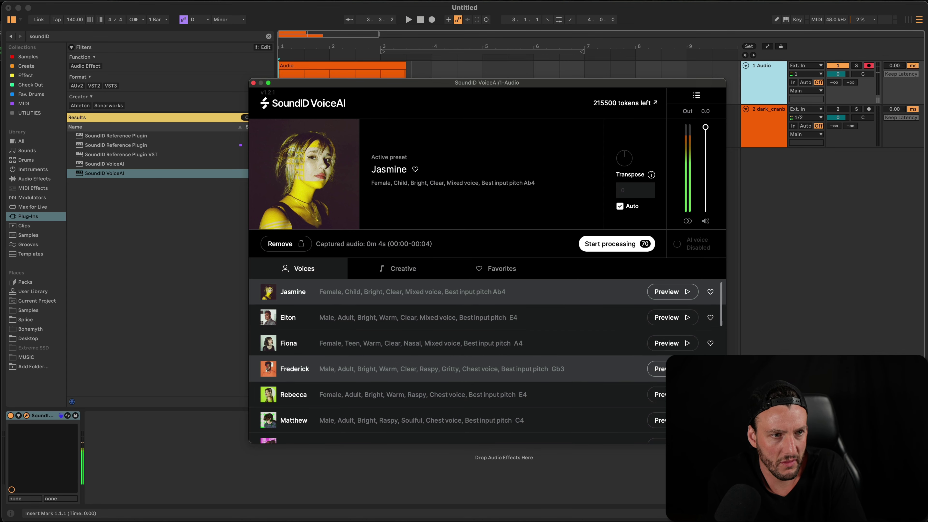
pyautogui.scroll(-1, 672, 369)
pyautogui.click(672, 378)
pyautogui.scroll(-2, 672, 378)
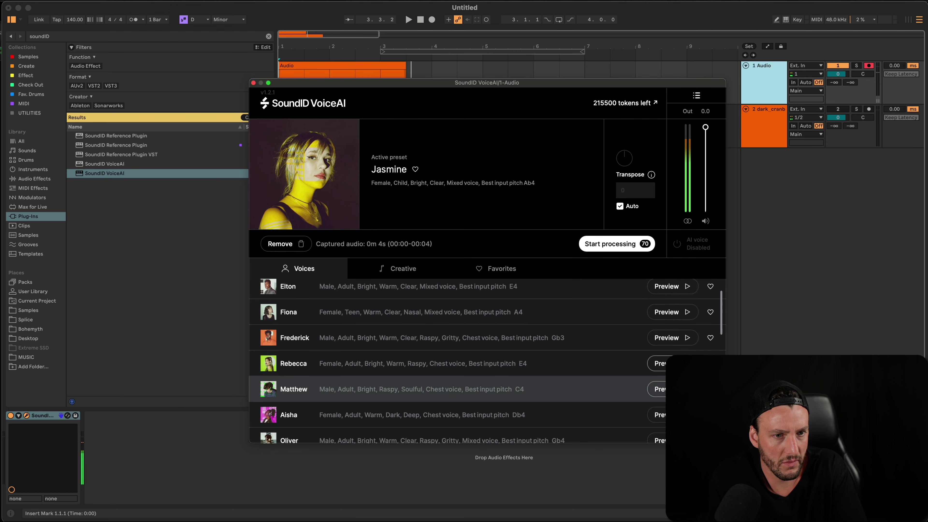
pyautogui.click(672, 378)
pyautogui.scroll(-3, 672, 388)
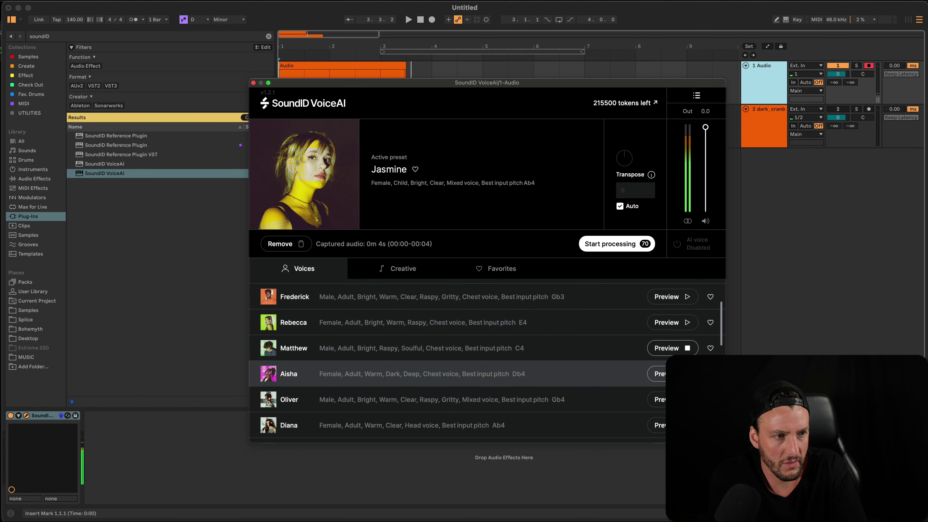
pyautogui.scroll(-3, 672, 383)
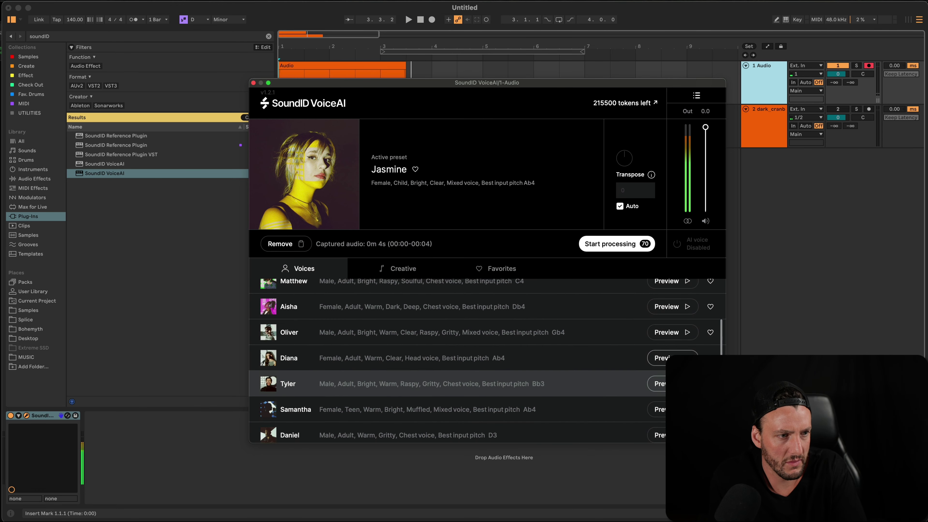
pyautogui.scroll(-1, 672, 382)
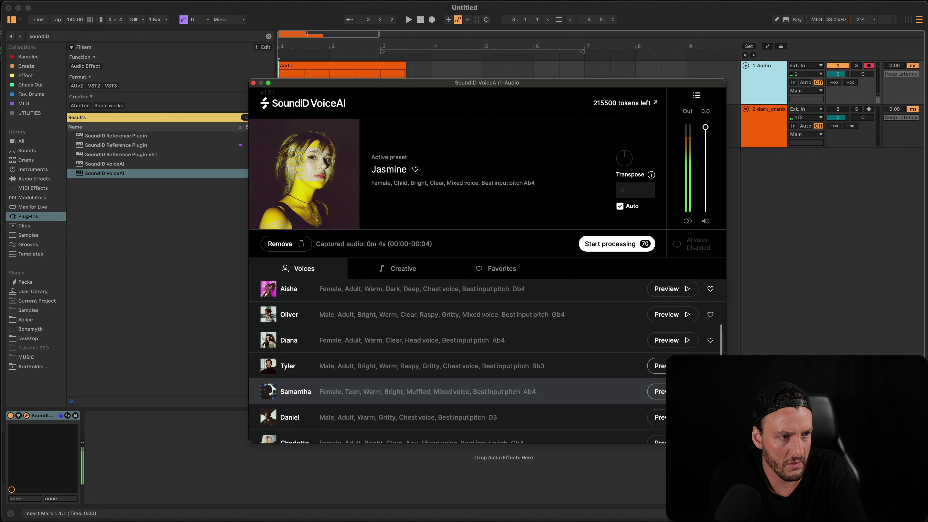
pyautogui.scroll(-2, 672, 388)
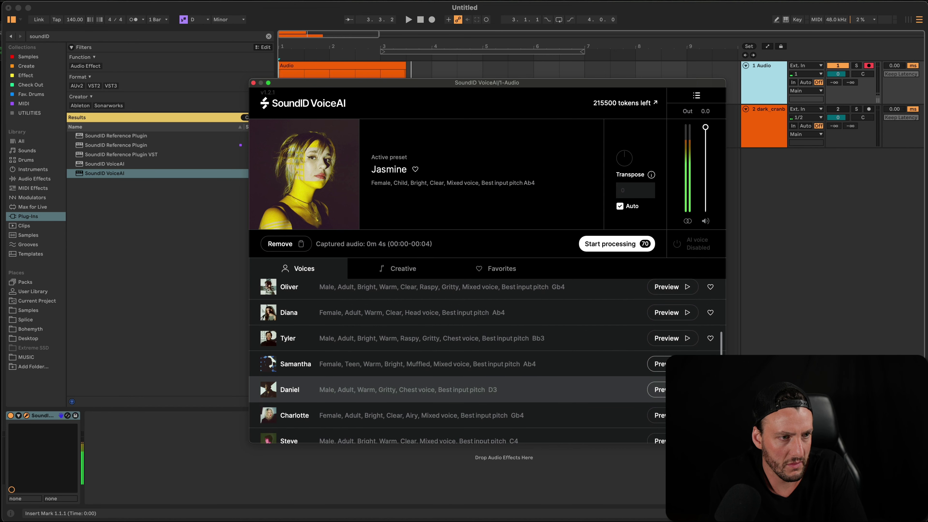
pyautogui.scroll(-2, 672, 400)
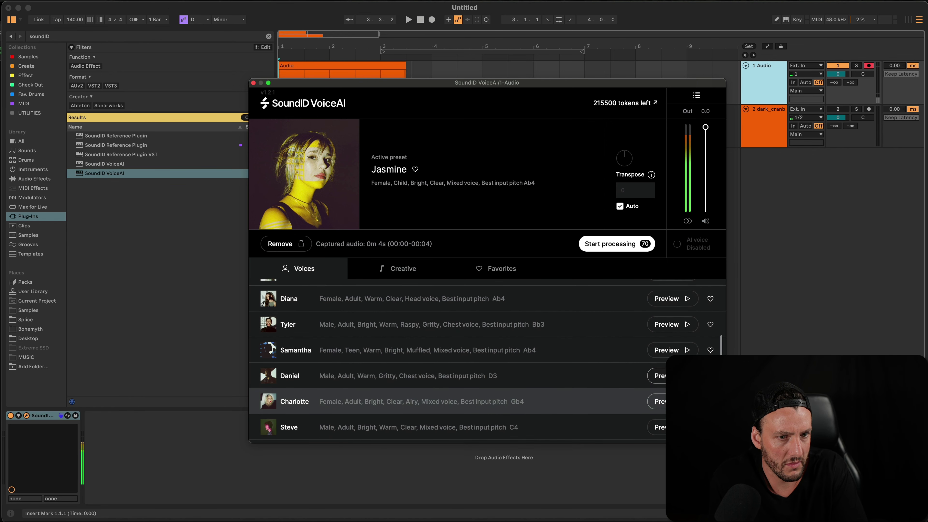
# Preview the Fiona voice again, then process the captured vocal with it and play back the result.
pyautogui.scroll(10, 683, 358)
pyautogui.click(685, 344)
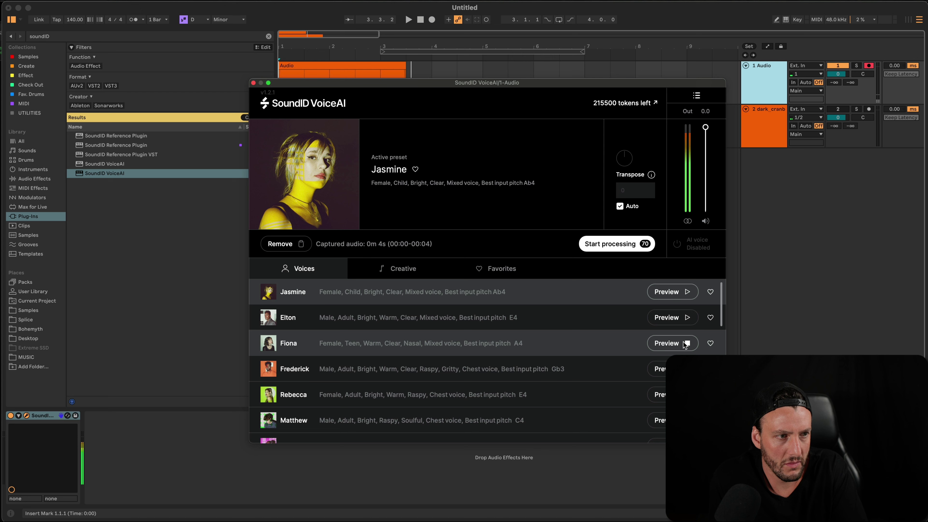
pyautogui.click(686, 344)
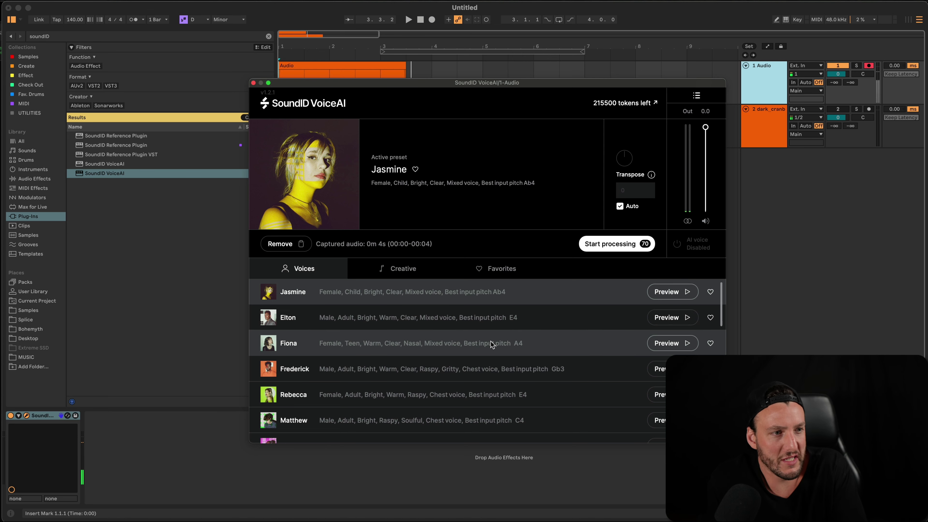
pyautogui.click(479, 346)
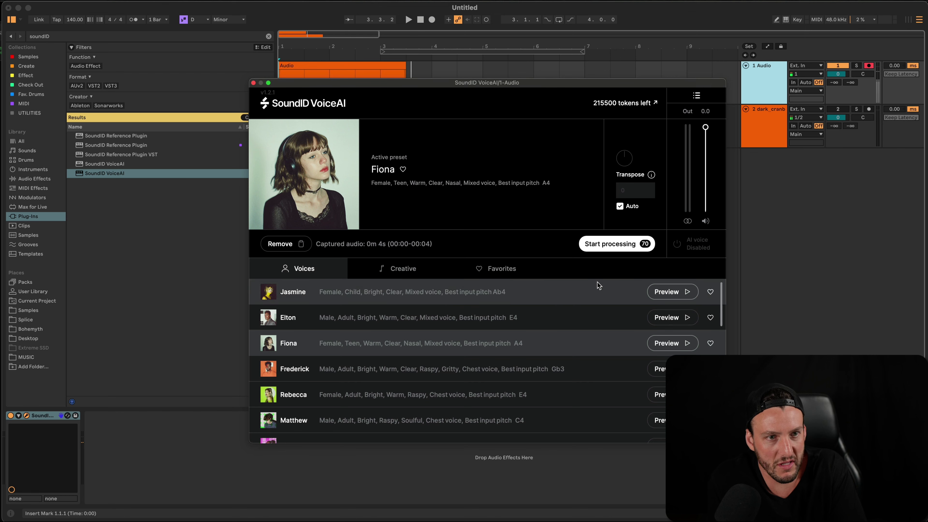
pyautogui.click(599, 249)
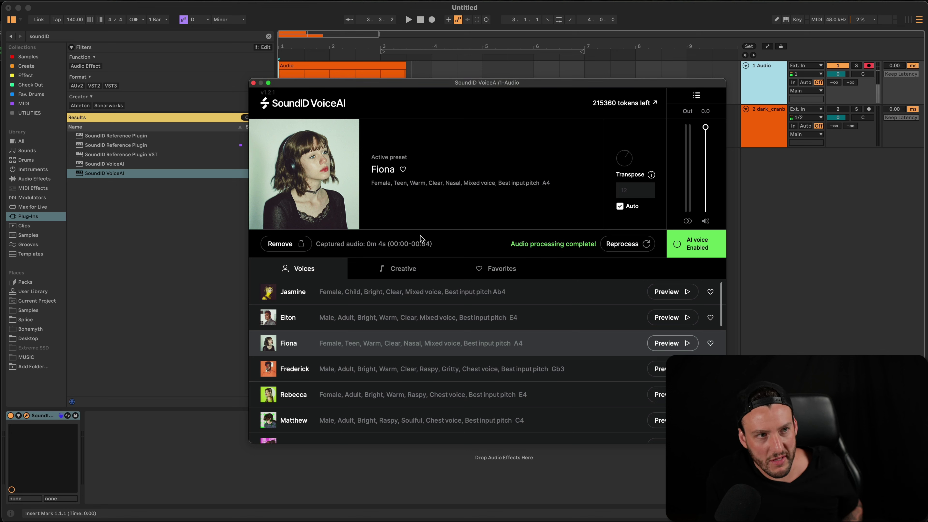
pyautogui.press('space')
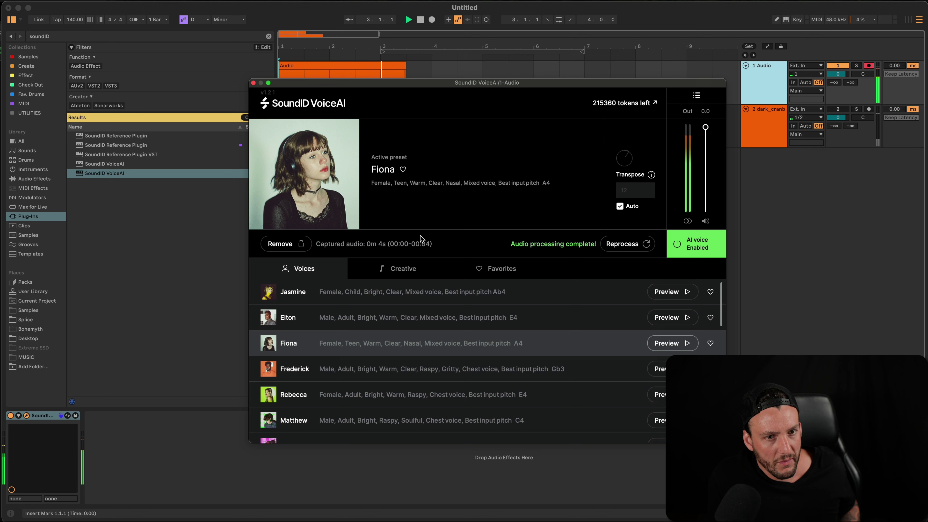
# Turn off automatic transposition, leaving Transpose at 0, and process the captured vocal again with the Fiona voice.
pyautogui.click(620, 205)
pyautogui.press('space')
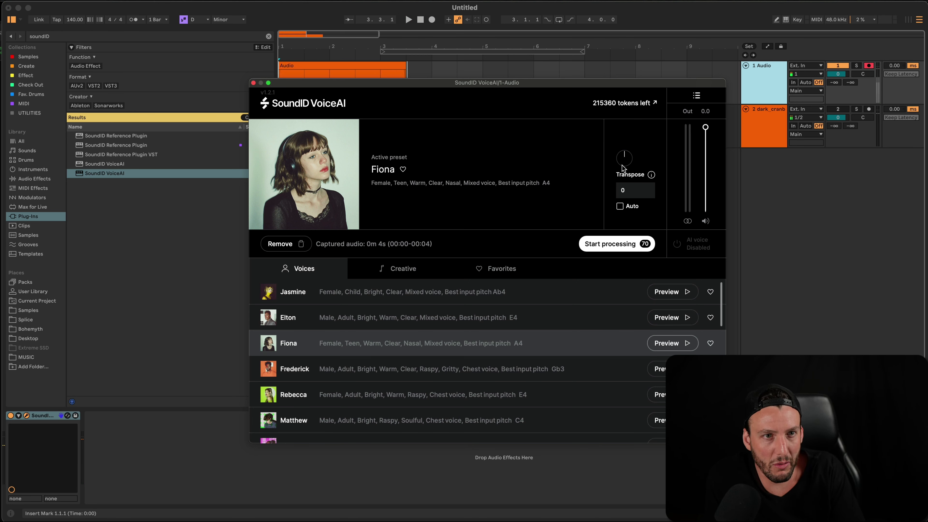
pyautogui.click(617, 244)
pyautogui.press('space')
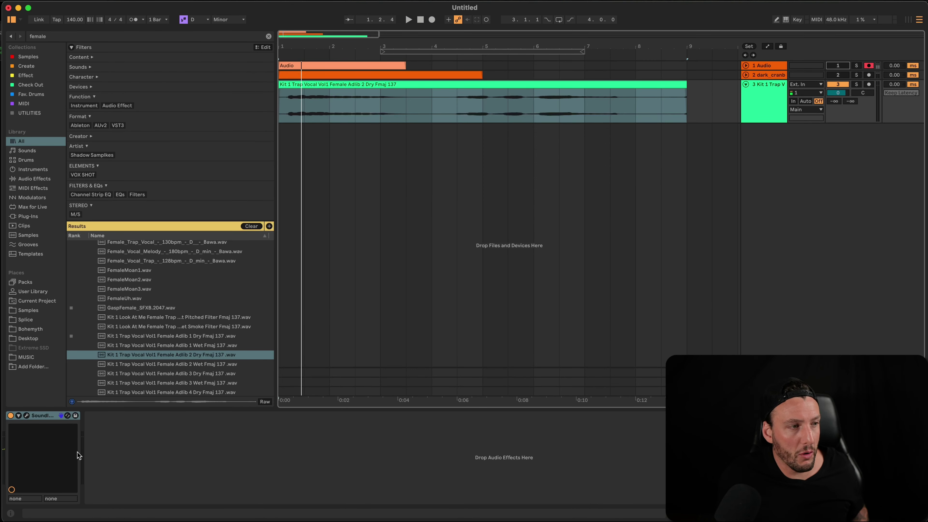
# Open SoundID VoiceAI on the female adlib track and capture its vocal during playback.
pyautogui.click(26, 416)
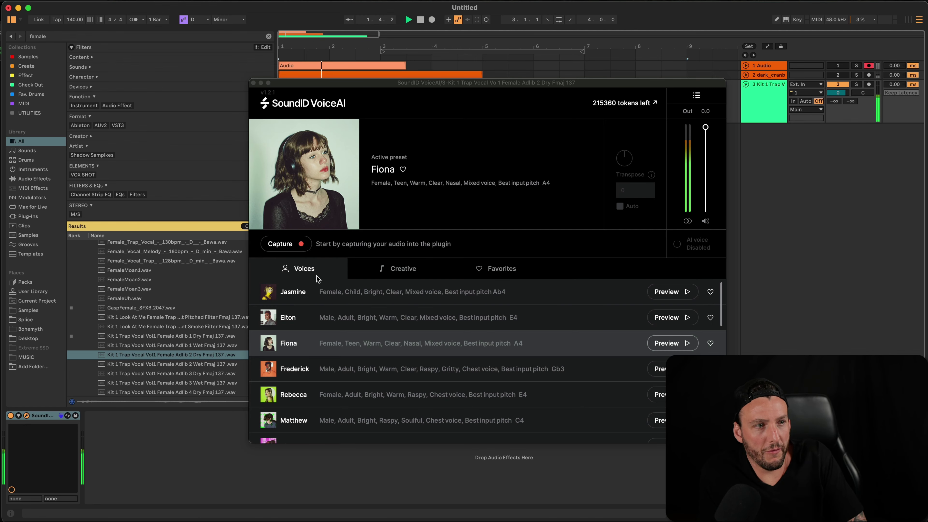
pyautogui.click(278, 249)
pyautogui.press('space')
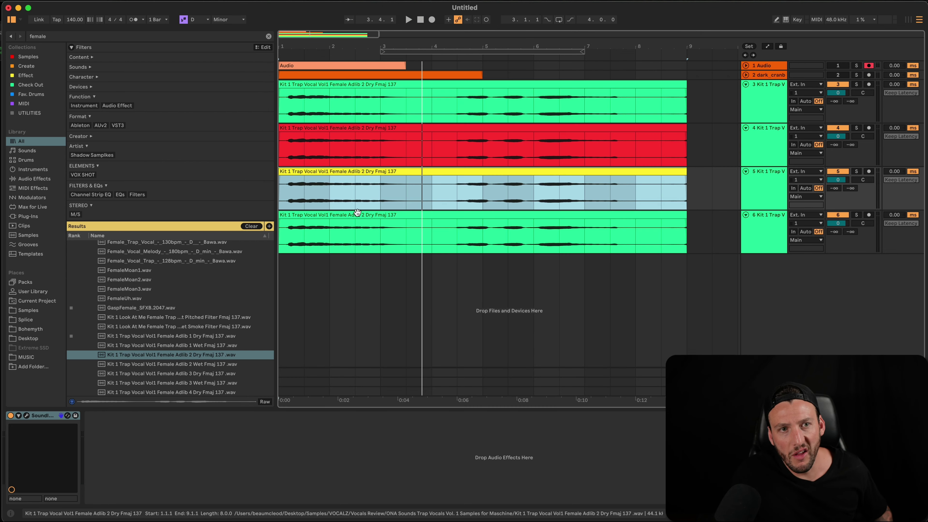
# Color the female adlib clip on track 6 dark blue.
pyautogui.rightClick(357, 212)
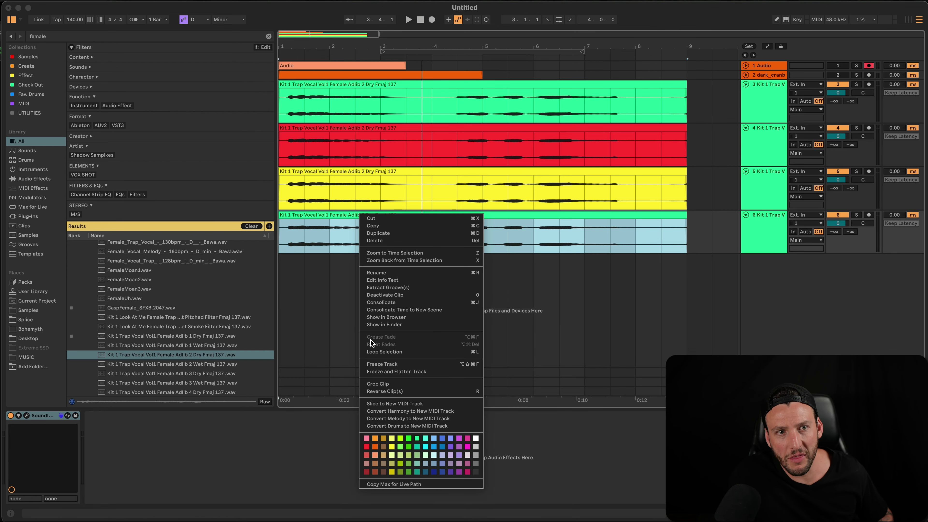
pyautogui.click(431, 473)
# Solo track 4 with the red adlib clip, play it and open its SoundID VoiceAI plug-in.
pyautogui.click(758, 149)
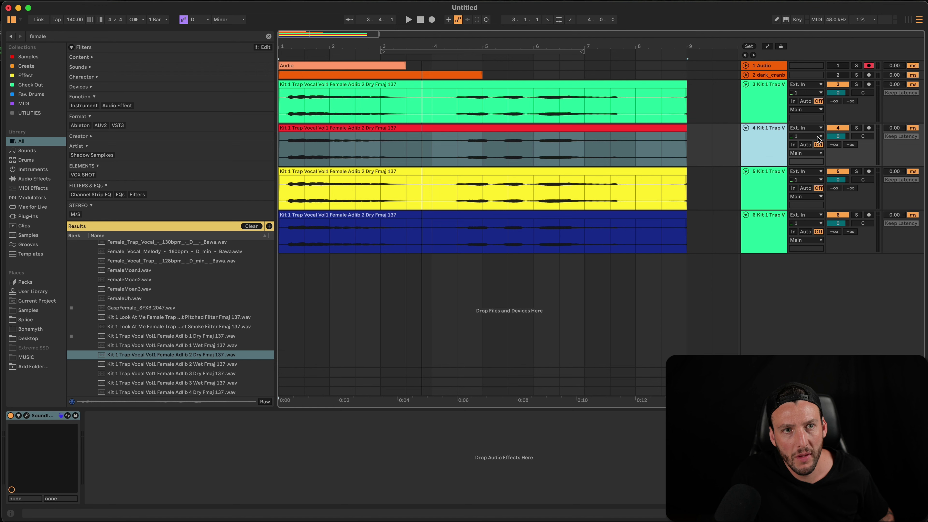
pyautogui.click(856, 128)
pyautogui.press('space')
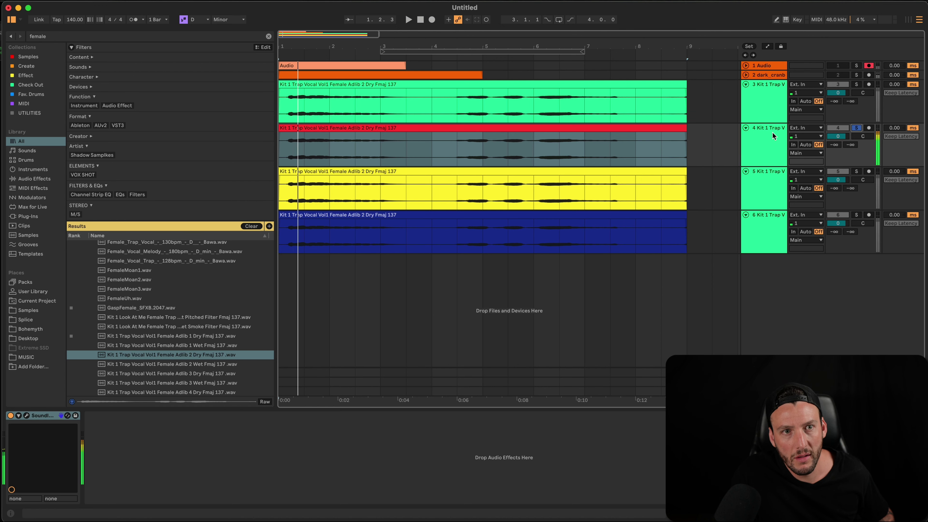
pyautogui.click(26, 415)
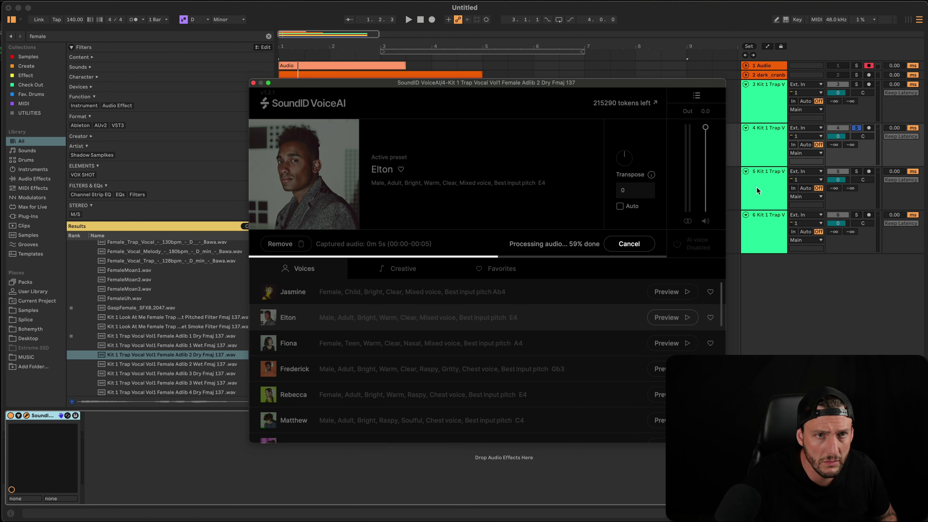
# Solo track 5 with the yellow adlib clip and audition its Elton voice with the SoundID VoiceAI plug-in open.
pyautogui.click(757, 187)
pyautogui.click(857, 171)
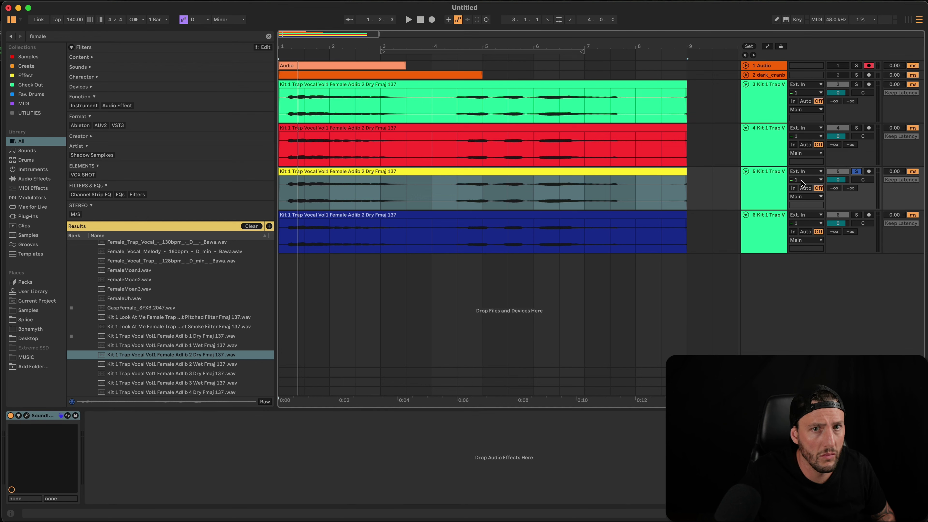
pyautogui.click(636, 238)
pyautogui.press('space')
pyautogui.press('super+alt+p')
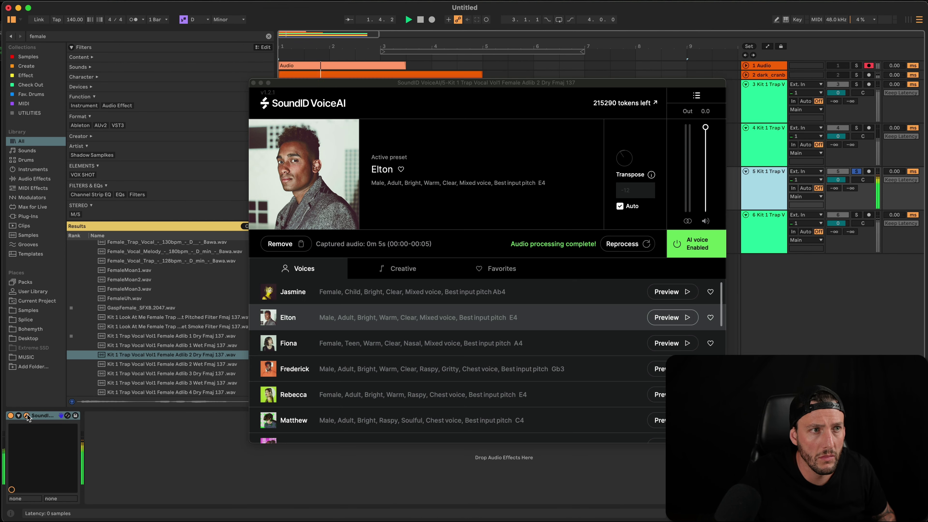
pyautogui.press('space')
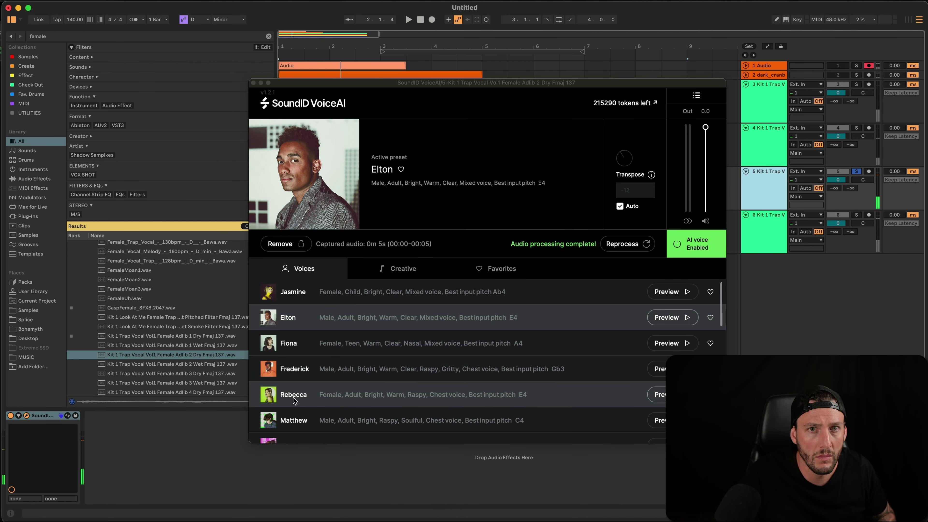
pyautogui.click(599, 397)
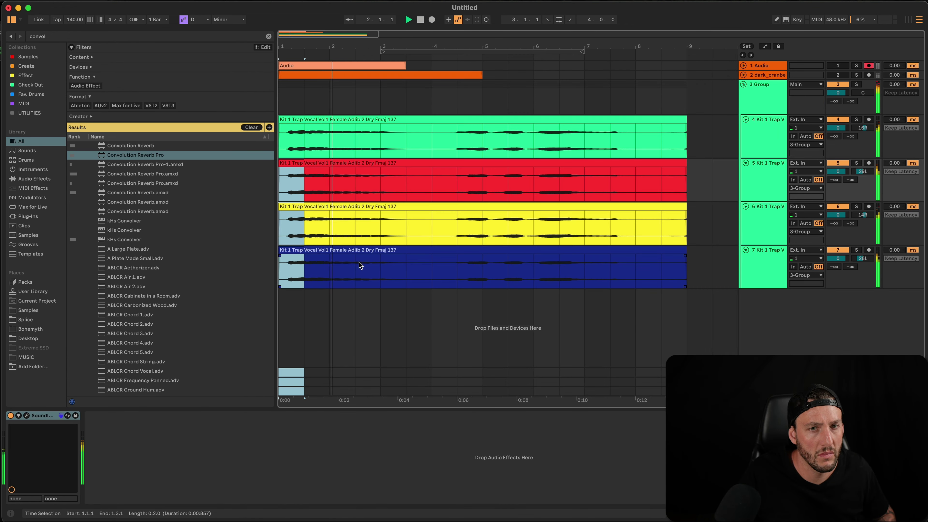
# Play the four grouped vocal layers from the start of the arrangement and solo the green clip's track.
pyautogui.click(289, 231)
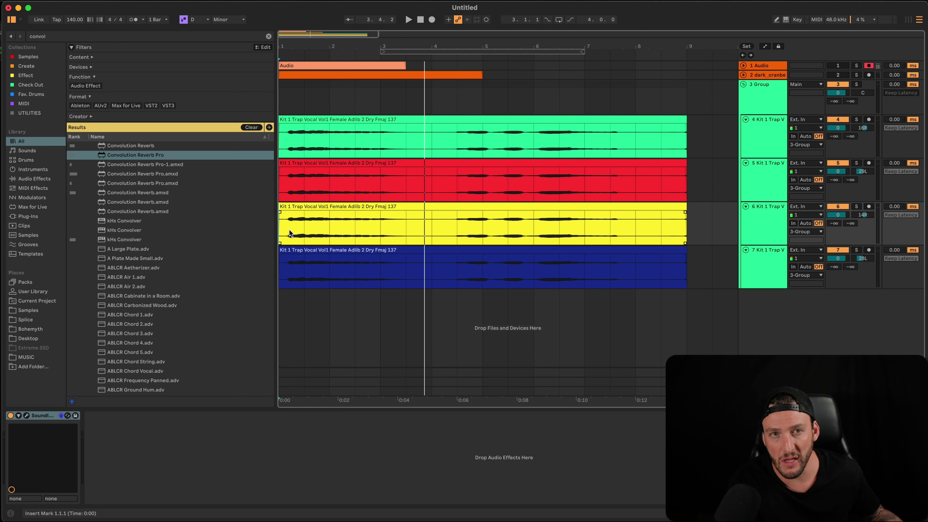
pyautogui.press('space')
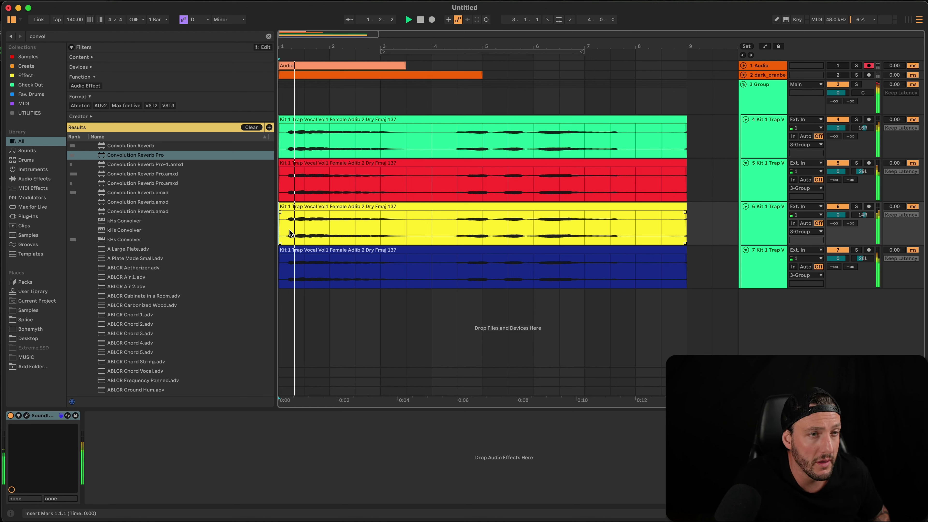
pyautogui.click(856, 119)
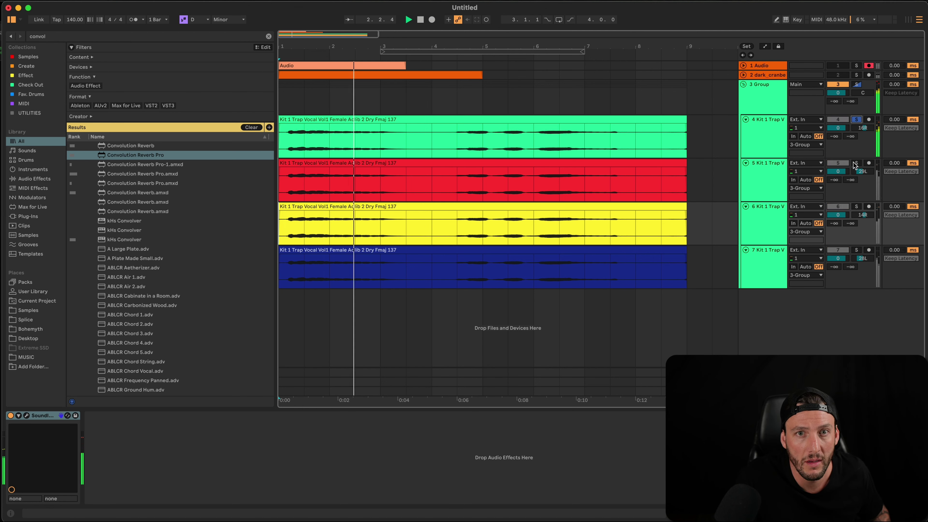
# Solo the tracks with the red, yellow and blue adlib clips one after another to audition each vocal layer.
pyautogui.click(855, 163)
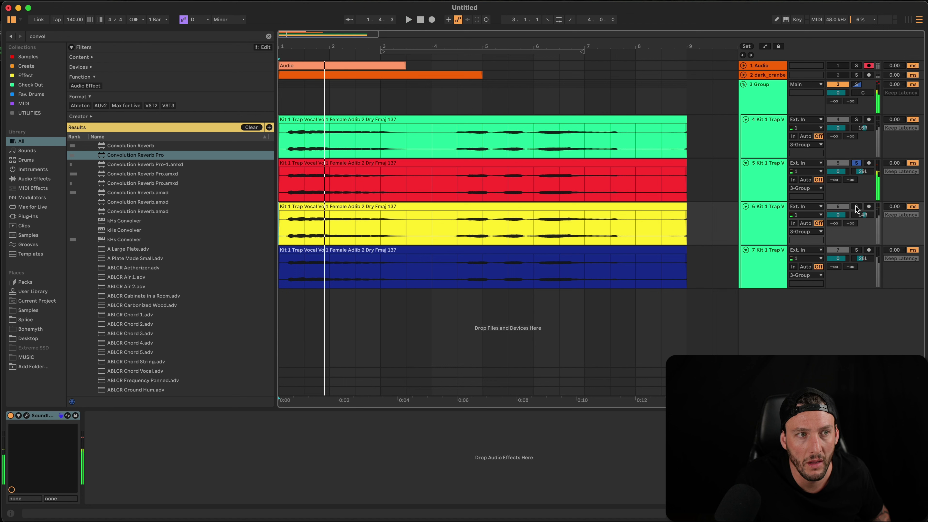
pyautogui.click(856, 207)
pyautogui.click(856, 250)
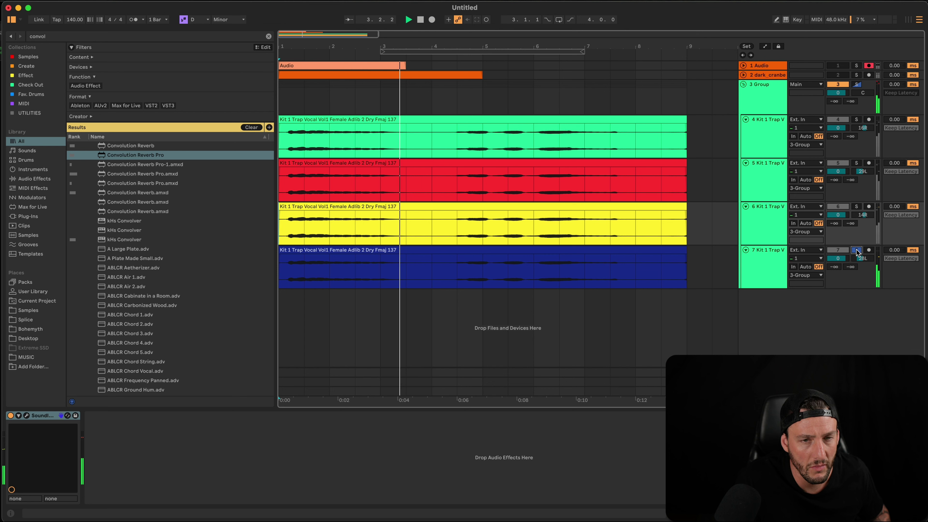
pyautogui.press('space')
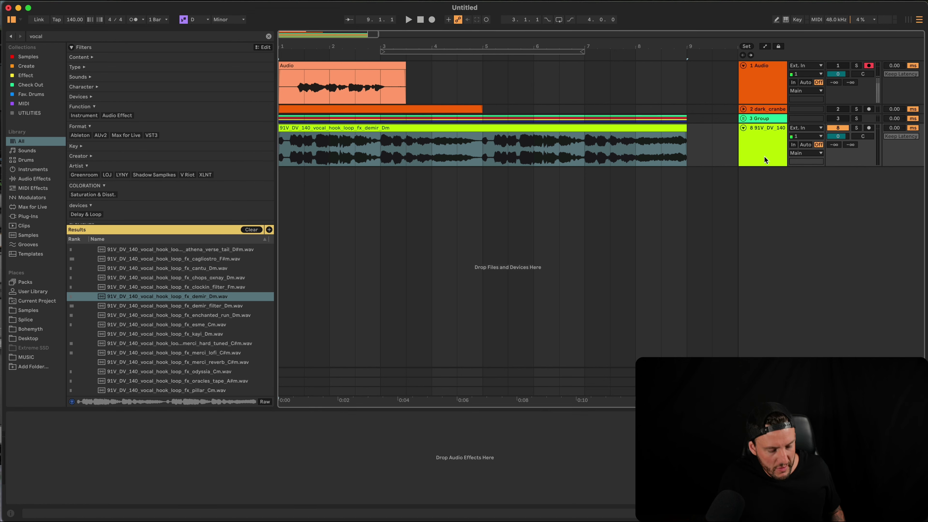
# Search the browser for "soundid" and load SoundID VoiceAI onto track 8 with the vocal hook loop.
pyautogui.press('super+f')
pyautogui.write('sound')
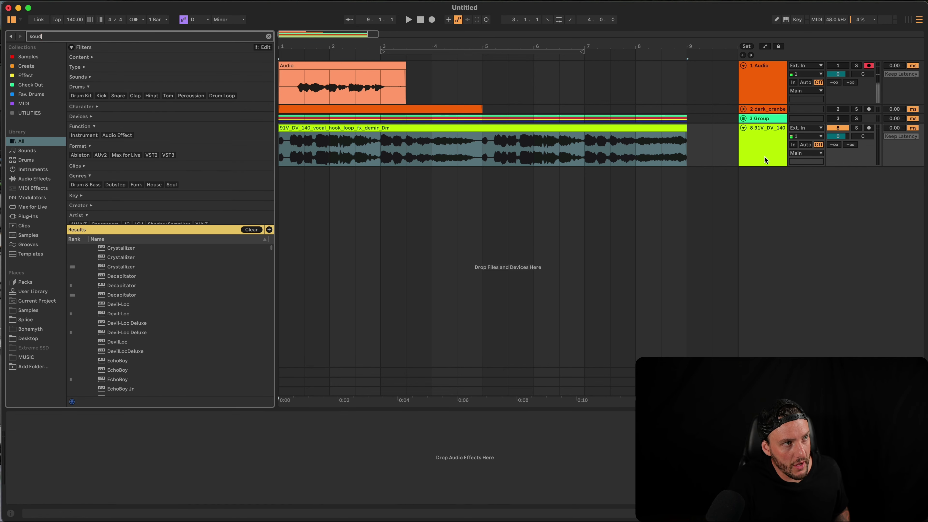
pyautogui.write('id')
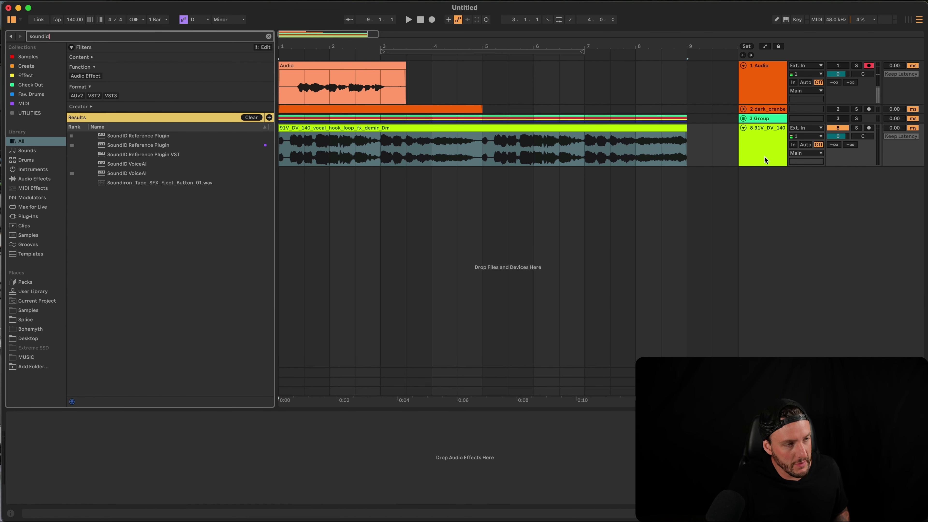
pyautogui.press('Down')
pyautogui.press('Down')
pyautogui.press('Down')
pyautogui.press('Down')
pyautogui.press('Down')
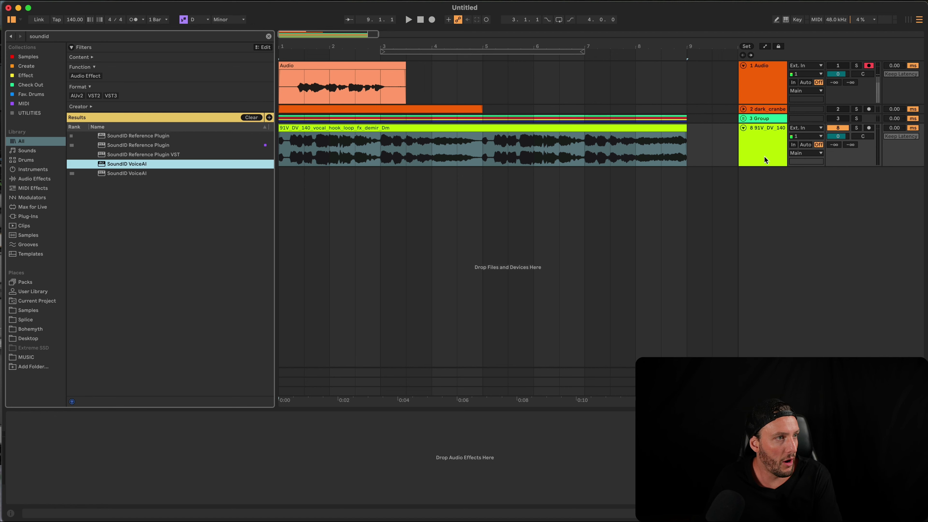
pyautogui.press('Return')
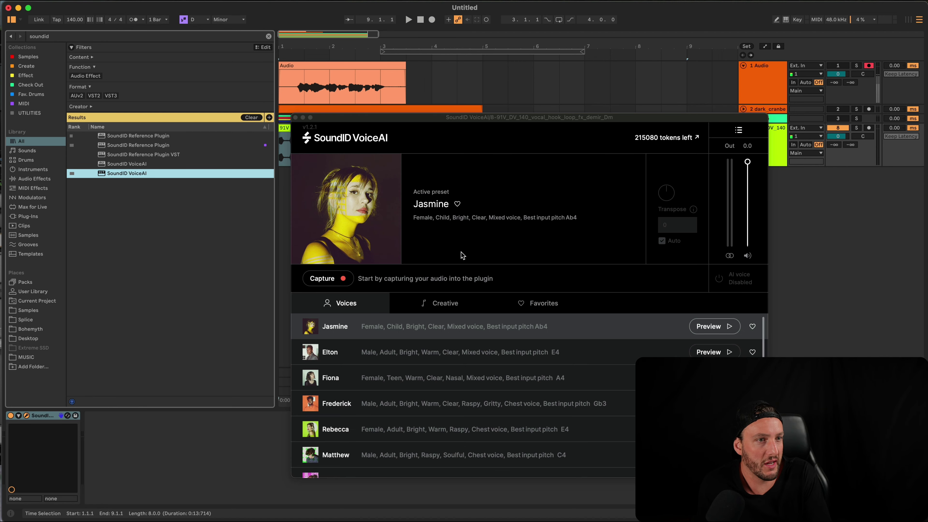
# Preview the Talkbox and Jaw Harp sounds among SoundID VoiceAI's Creative presets and look through the instrument presets.
pyautogui.click(443, 300)
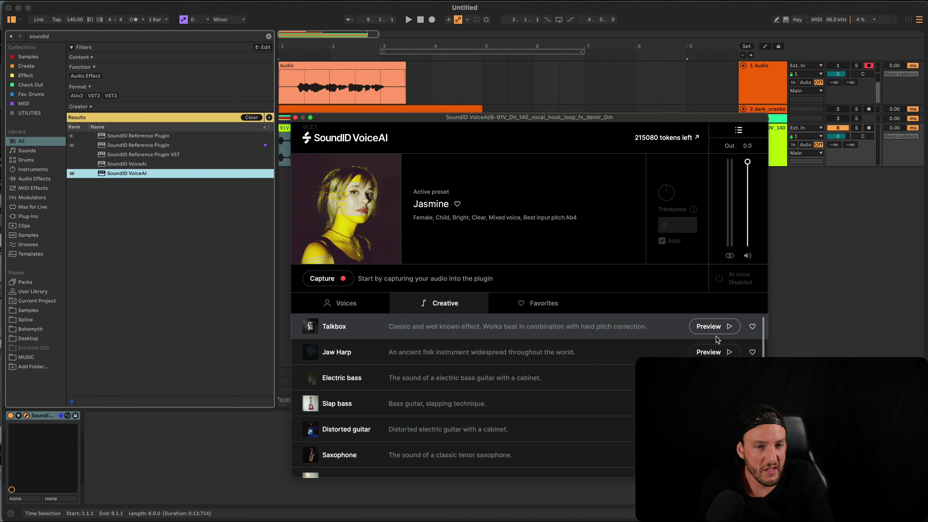
pyautogui.click(729, 327)
pyautogui.click(729, 352)
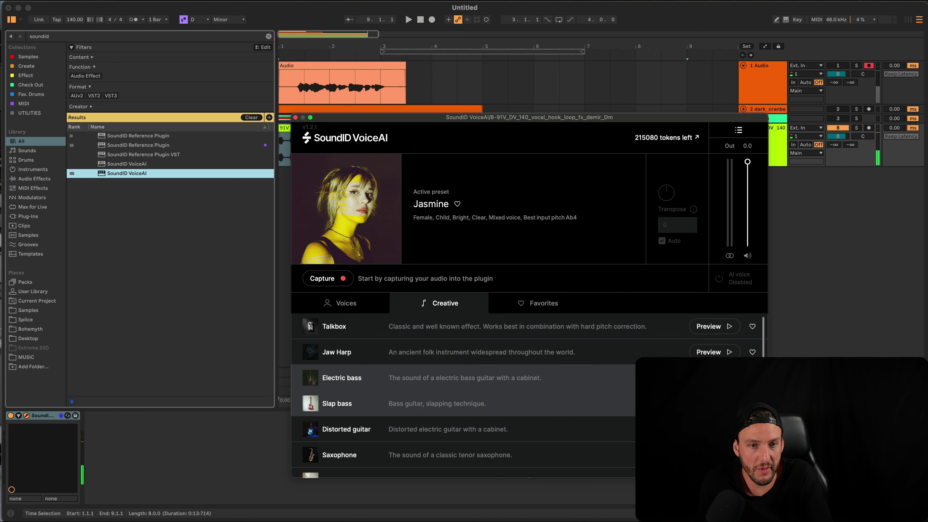
pyautogui.scroll(-3, 474, 402)
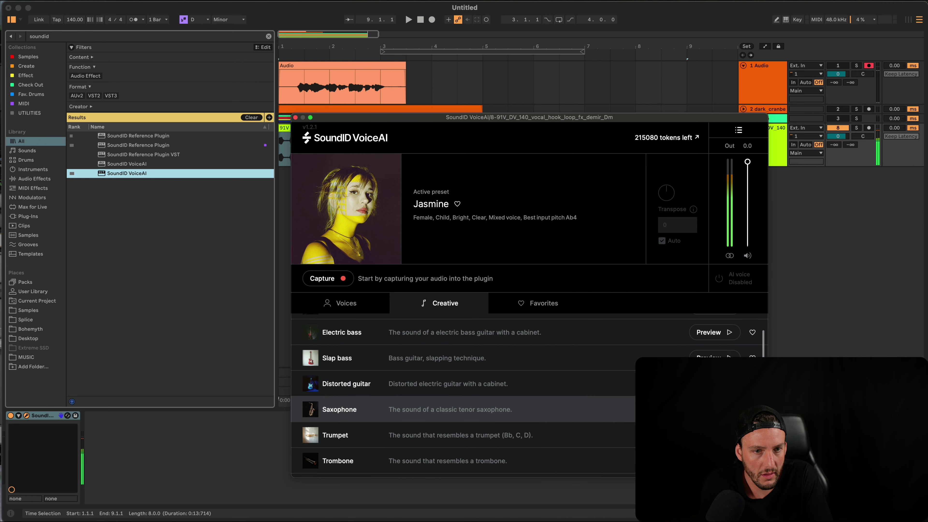
pyautogui.scroll(-1, 475, 413)
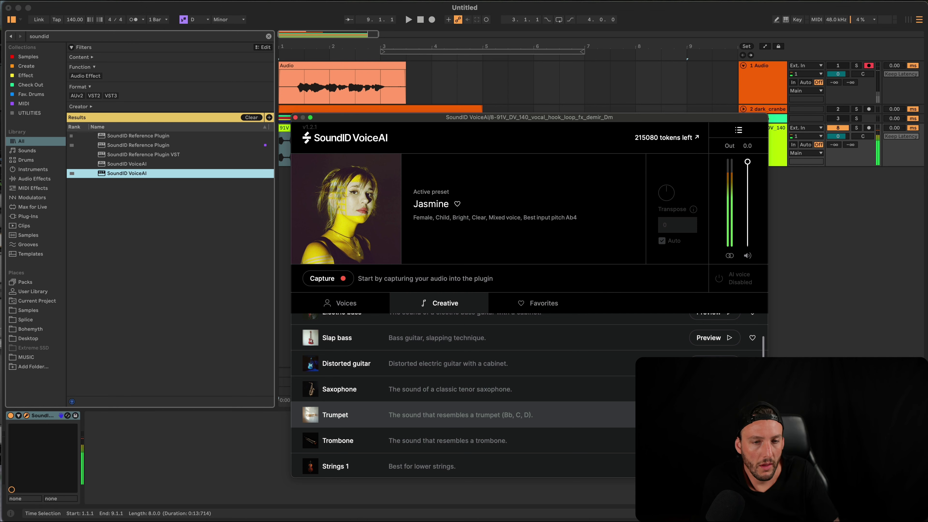
# Capture about 6 seconds of the vocal hook loop into SoundID VoiceAI.
pyautogui.click(338, 281)
pyautogui.press('space')
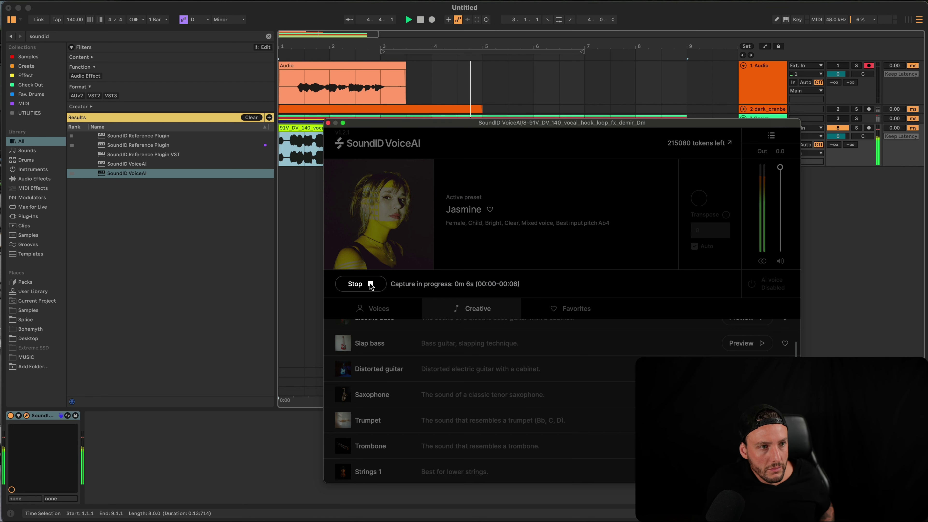
pyautogui.click(370, 285)
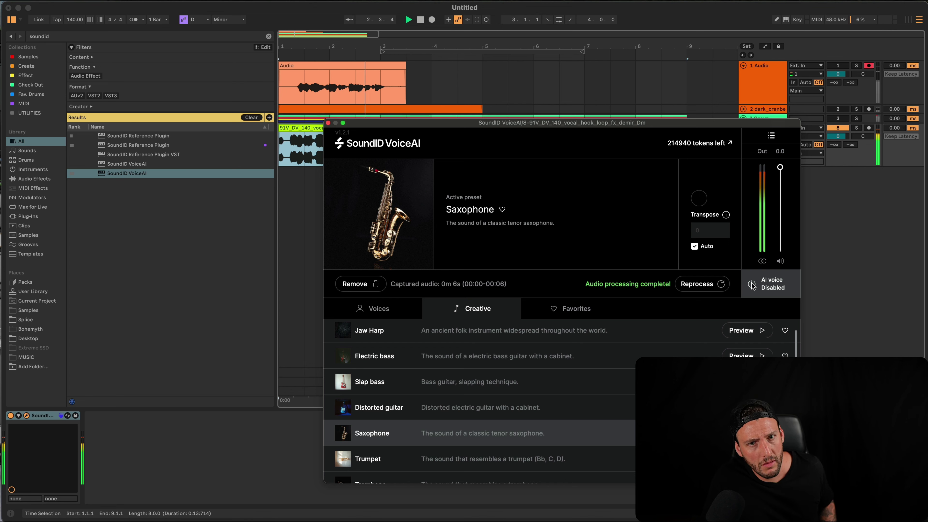
# Enable the AI voice with the Saxophone preset, play back the converted hook and close the plug-in window.
pyautogui.click(752, 288)
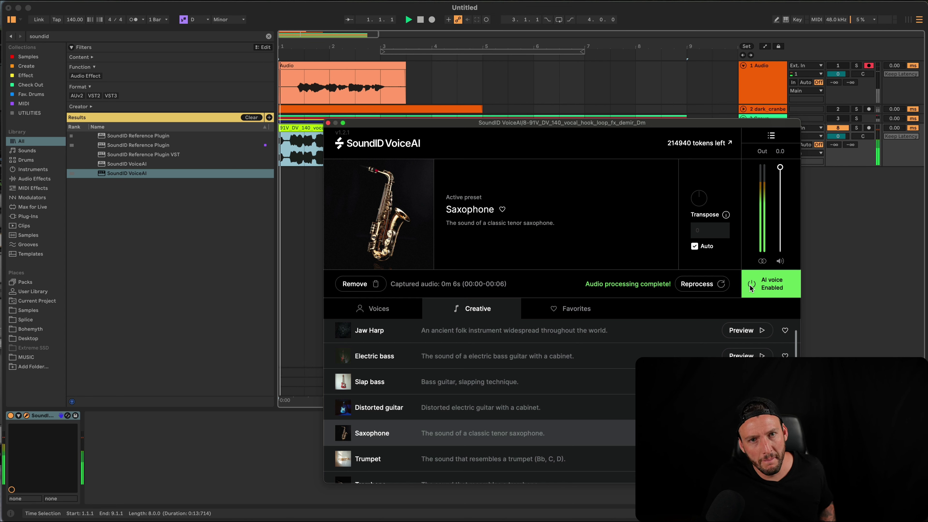
pyautogui.press('space')
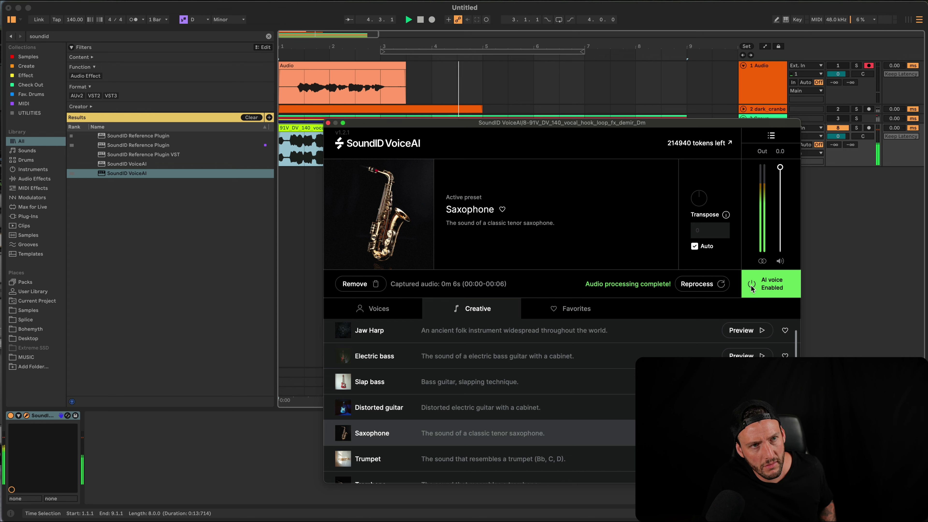
pyautogui.press('space')
pyautogui.scroll(-5, 482, 402)
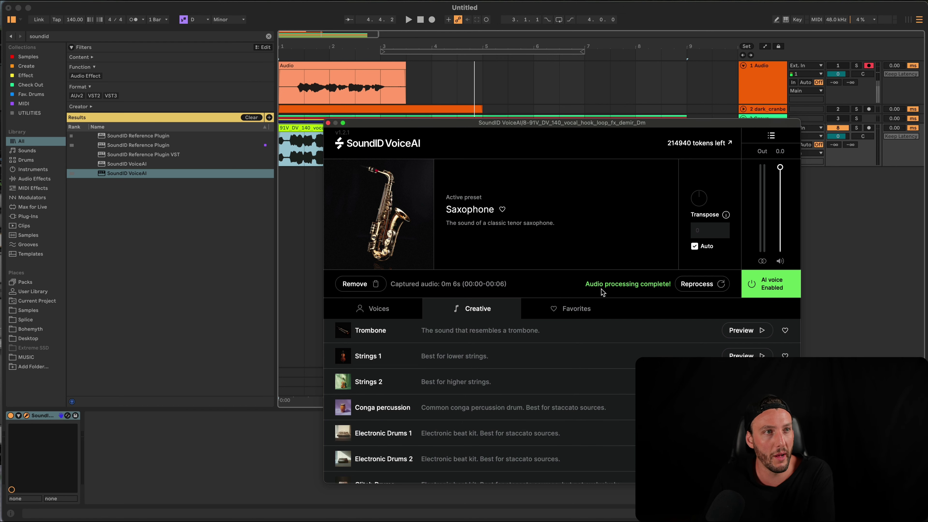
pyautogui.click(328, 124)
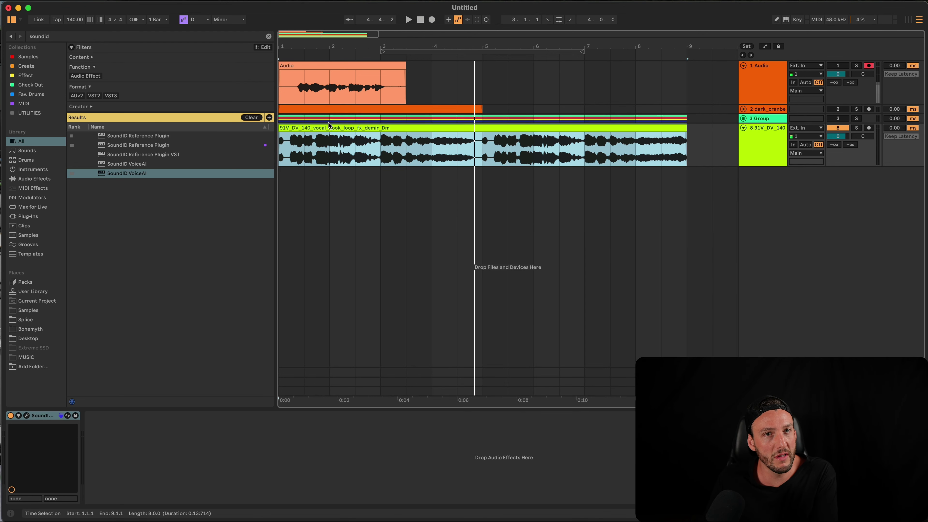
# Unfold and activate track 2 with the beatbox loop and play it.
pyautogui.click(744, 109)
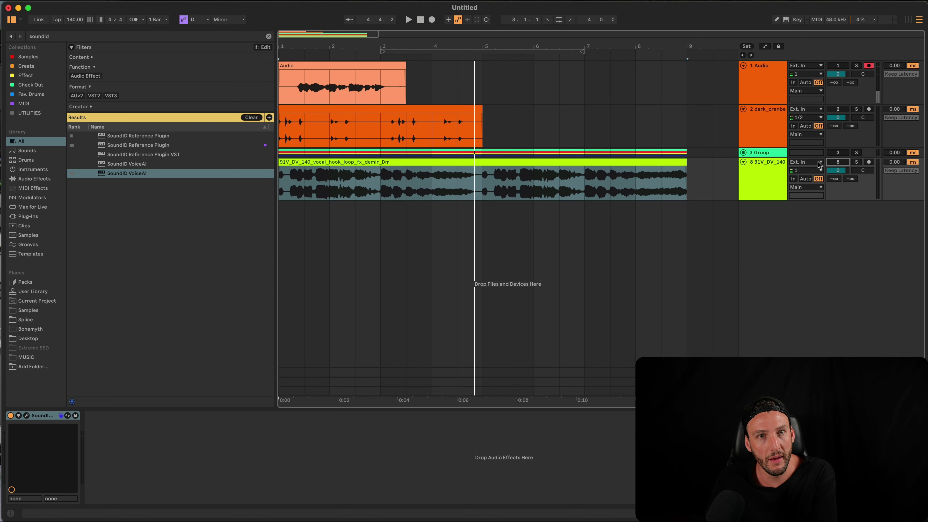
pyautogui.click(839, 109)
pyautogui.press('space')
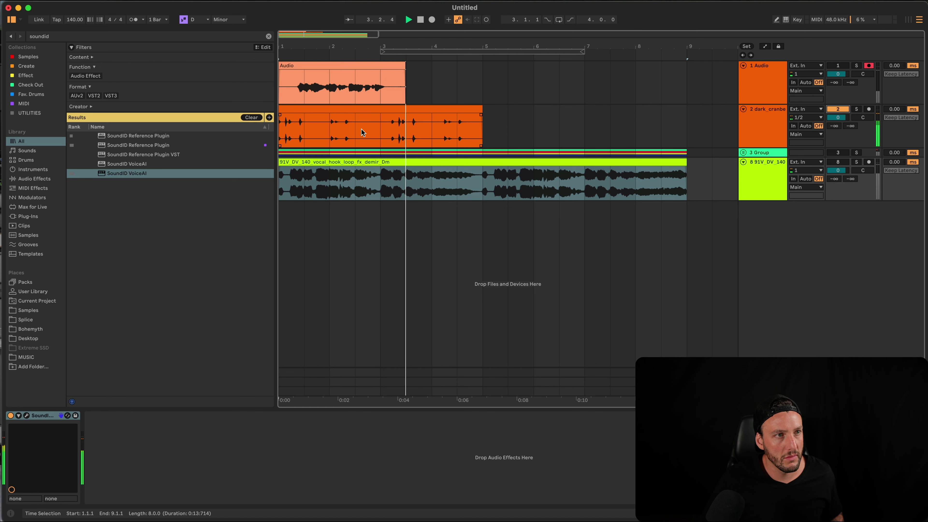
pyautogui.press('space')
# Load SoundID VoiceAI onto the beatbox loop's track and show its Creative presets.
pyautogui.click(767, 126)
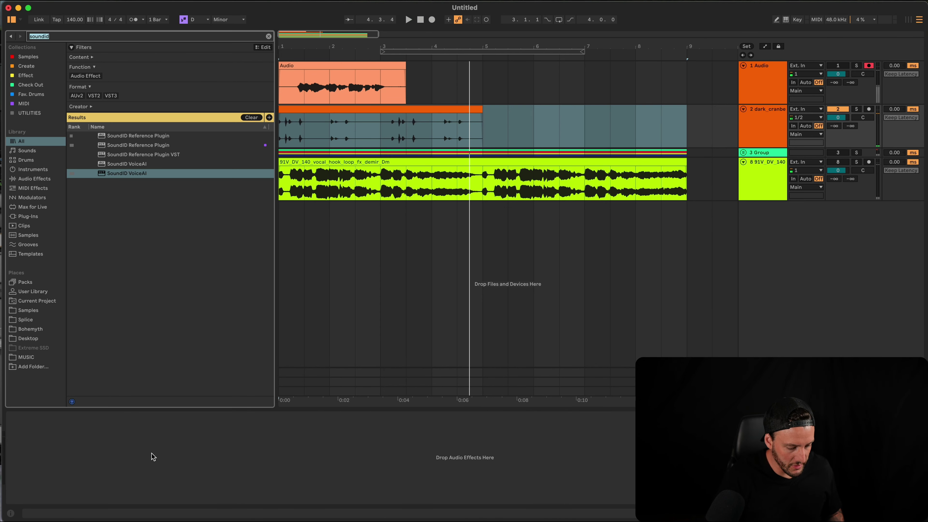
pyautogui.press('Return')
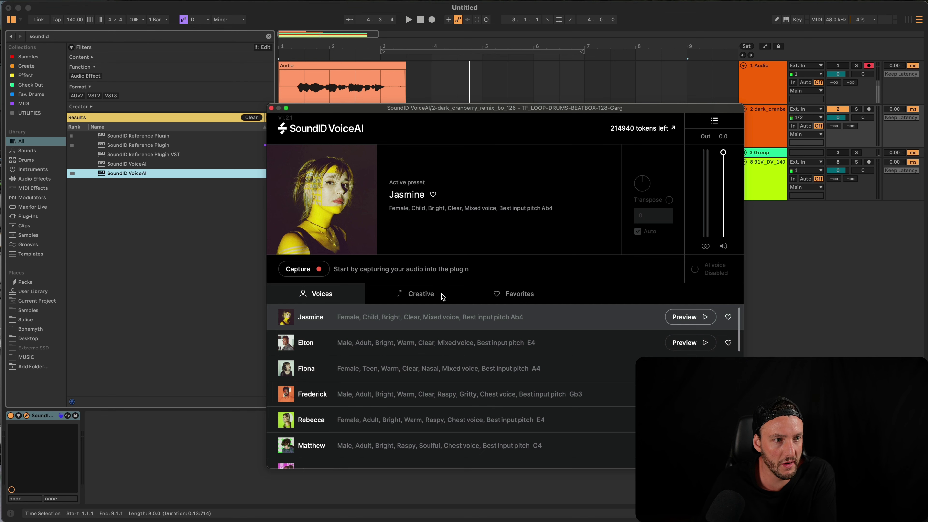
pyautogui.click(443, 296)
# Preview the Glitch Drums and Electronic Drums 2 presets and choose Electronic Drums 2 for the beatbox loop.
pyautogui.scroll(-15, 440, 406)
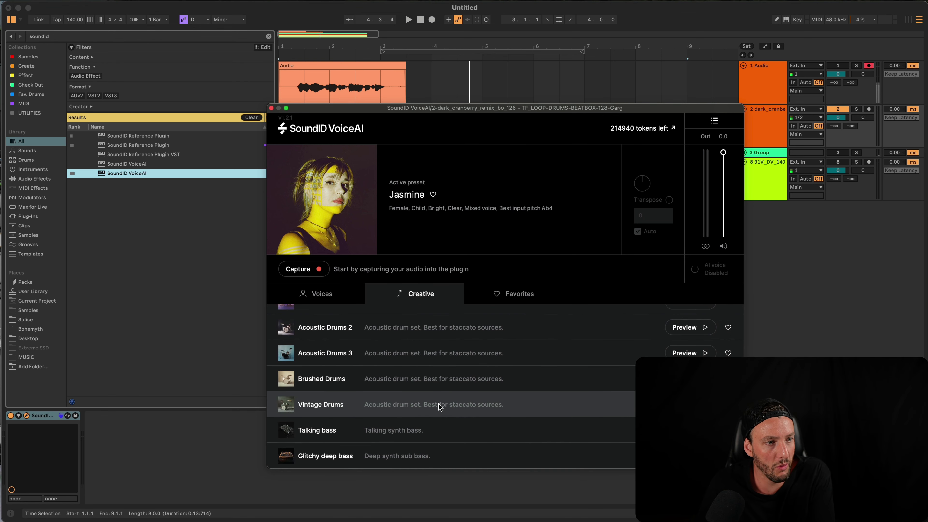
pyautogui.scroll(3, 425, 408)
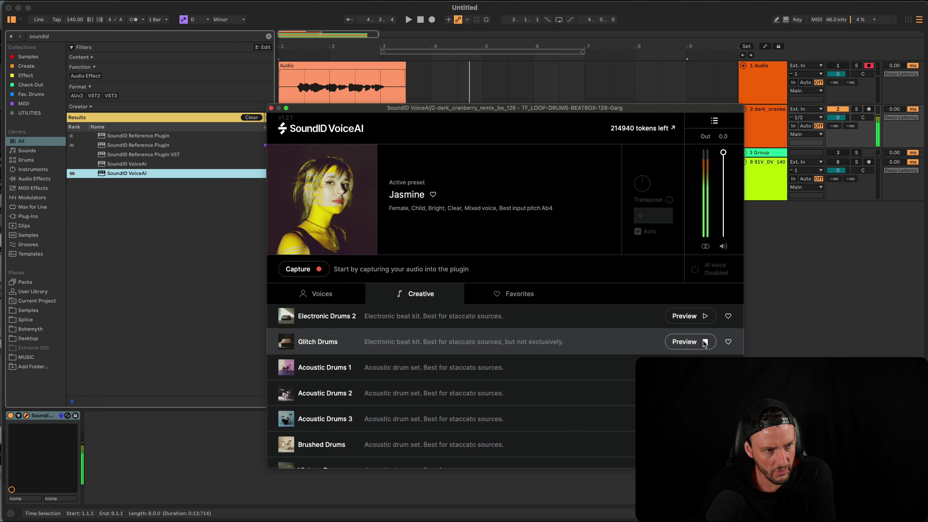
pyautogui.click(705, 316)
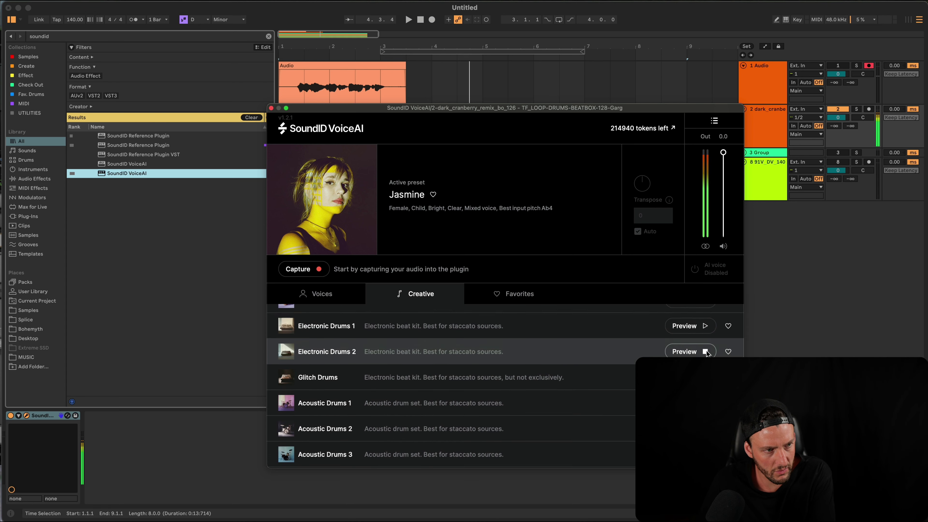
pyautogui.scroll(3, 704, 351)
pyautogui.click(402, 410)
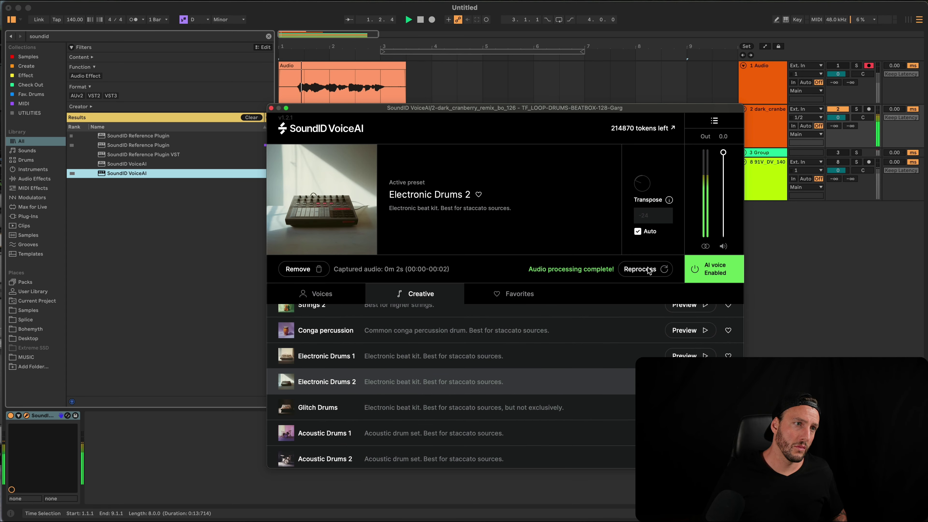